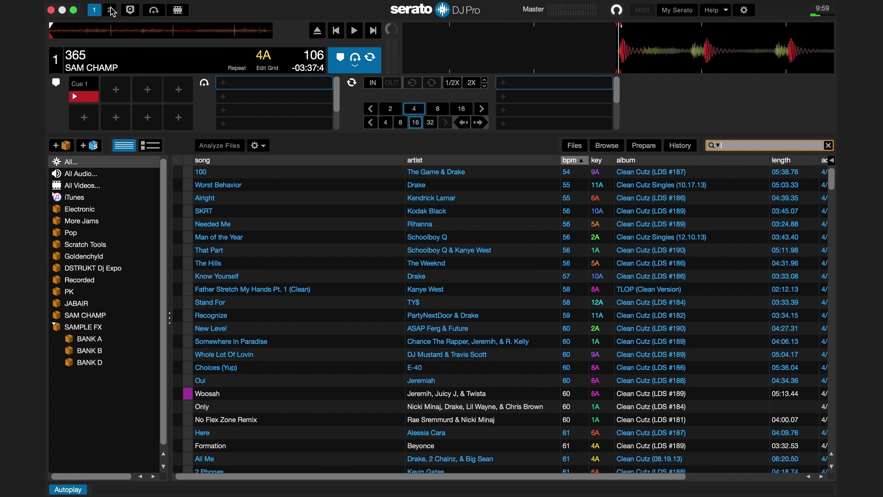
- Switch to the 2-deck layout and open the cue and loop panels for '365' and 'Reasons (Ian Wallace Remix)'
click(111, 10)
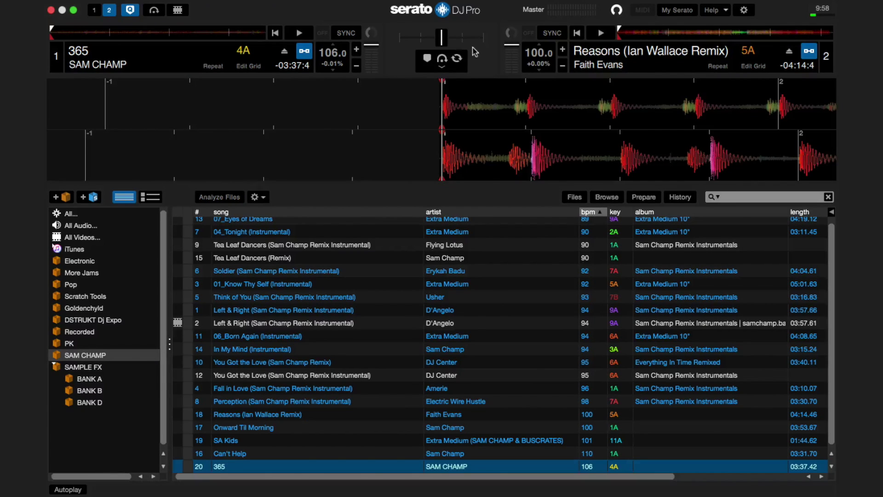
click(451, 65)
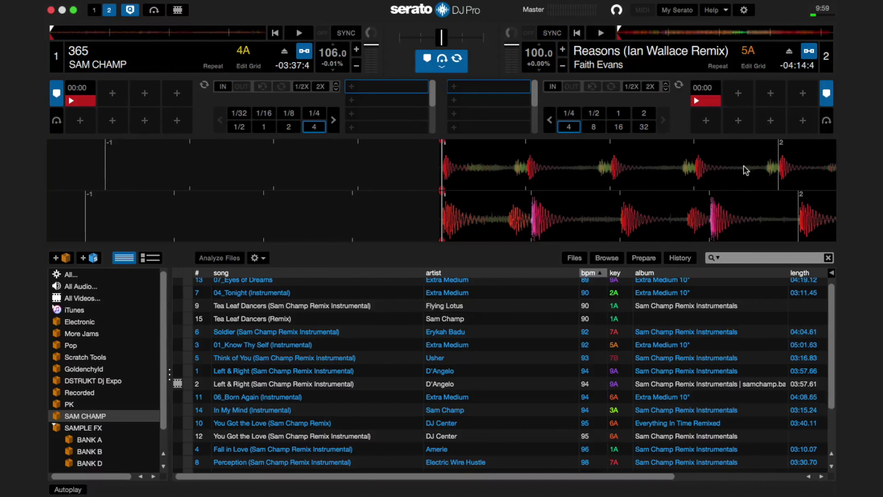
- Play '365' on deck 1, drop hot cue 2 at 00:09, and preview from it
key(w)
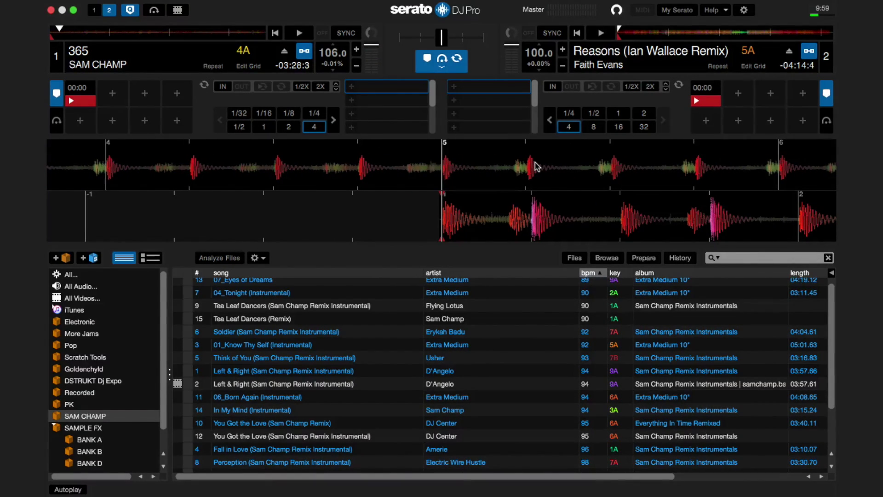
key(2)
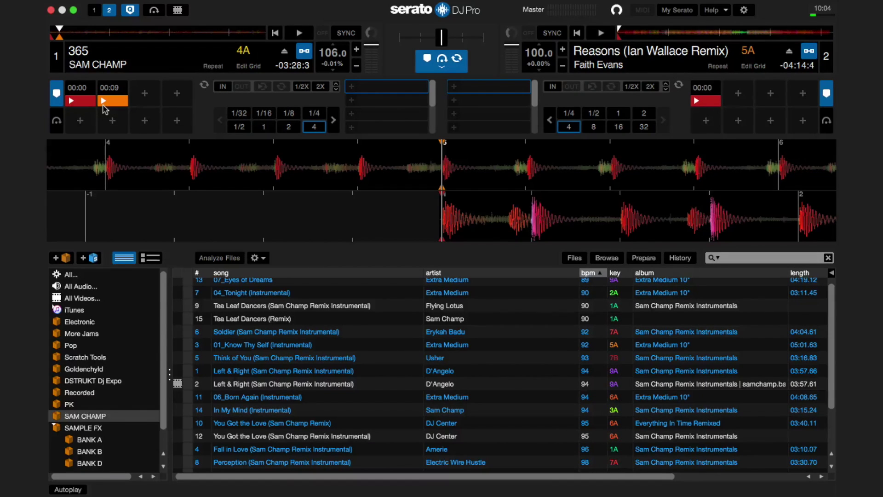
click(104, 102)
- Preview deck 1's hot cue 2, recolour it green then yellow, and name it 'Cue 2'
click(104, 103)
click(104, 102)
right_click(122, 105)
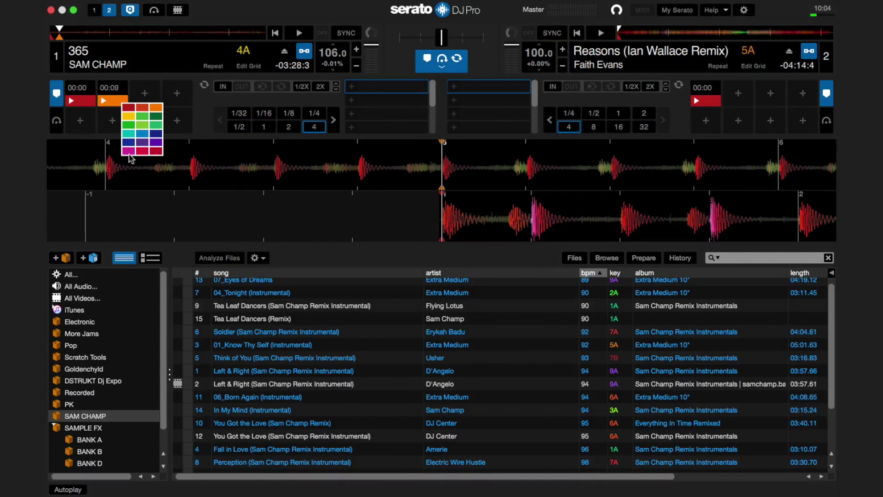
click(127, 125)
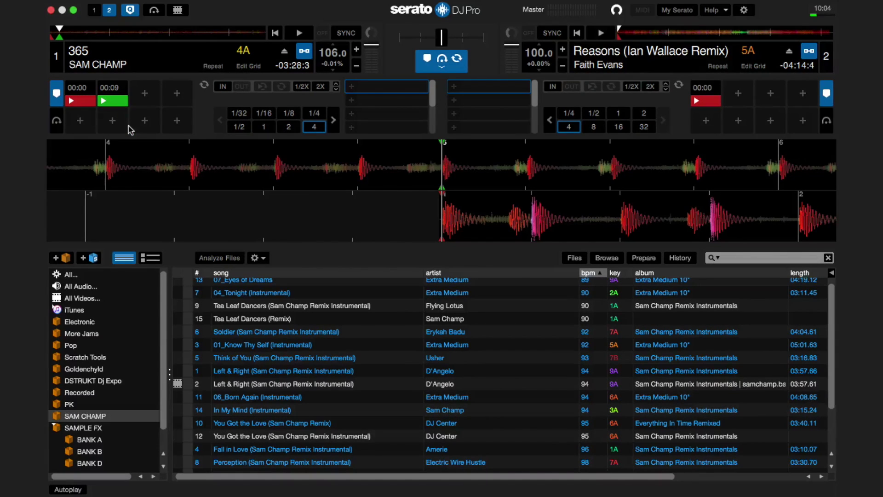
click(120, 104)
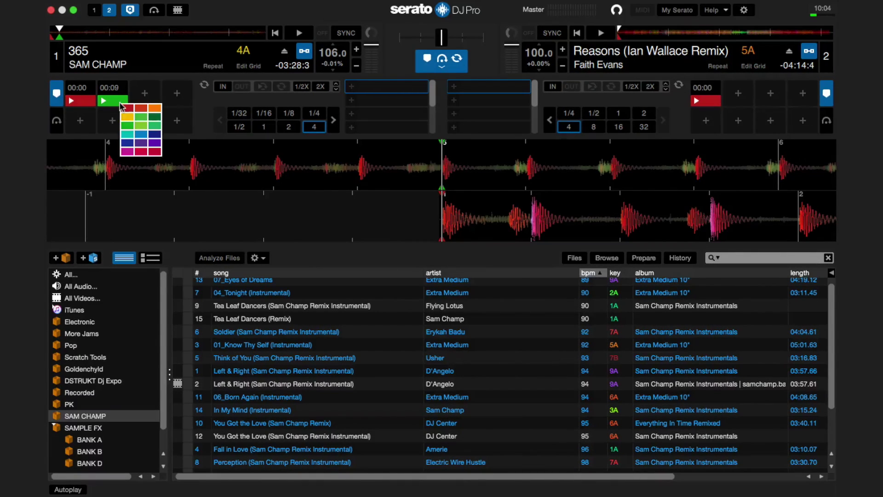
click(127, 121)
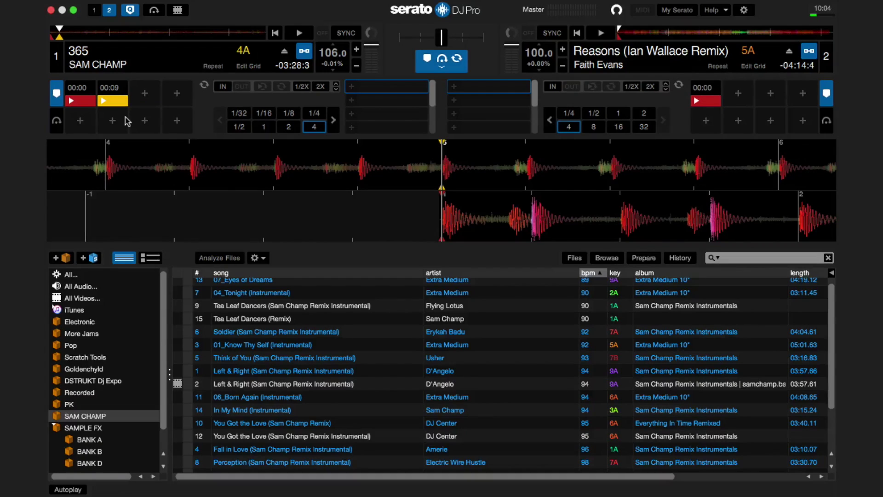
double_click(109, 88)
text(Cue 2)
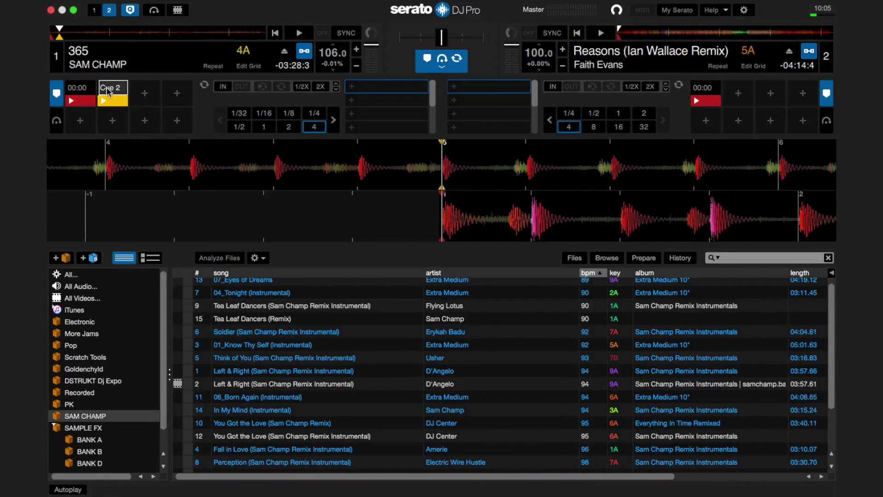
key(Return)
- Name both decks' first hot cues 'Cue 1', delete deck 1's Cue 2, and open Setup
double_click(78, 88)
text(Cue 1)
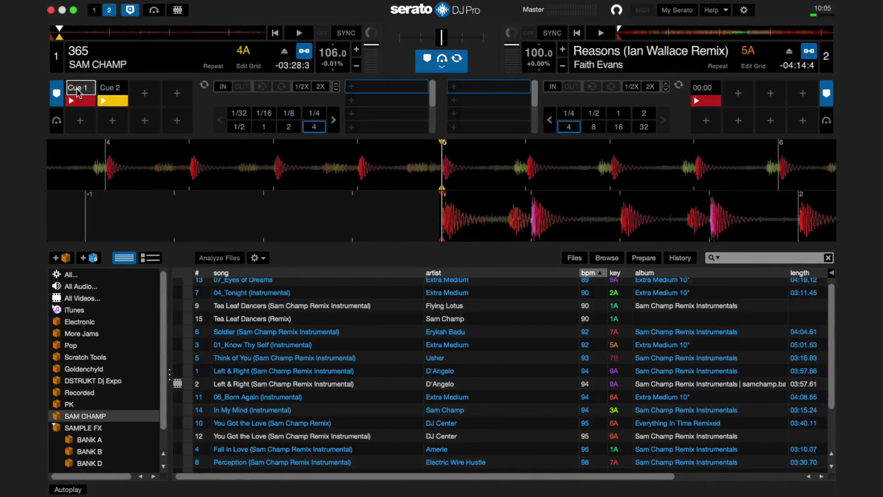
key(Return)
double_click(701, 88)
text(Cue)
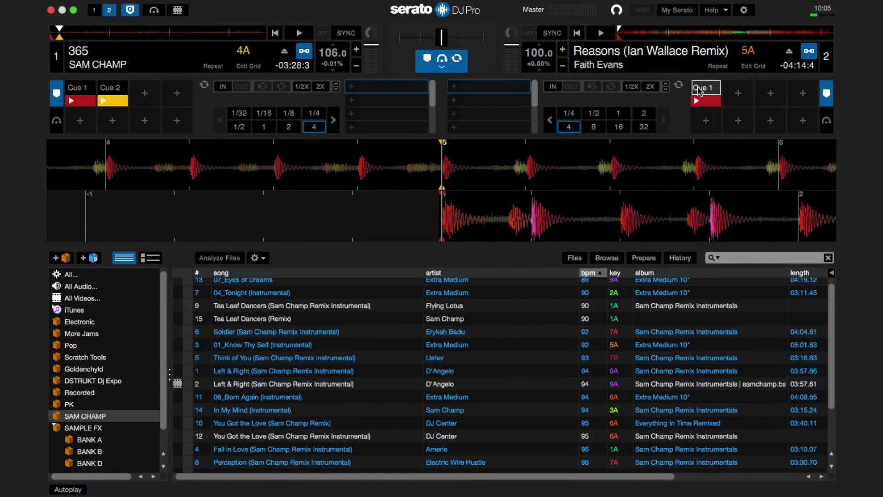
text( 1)
key(Return)
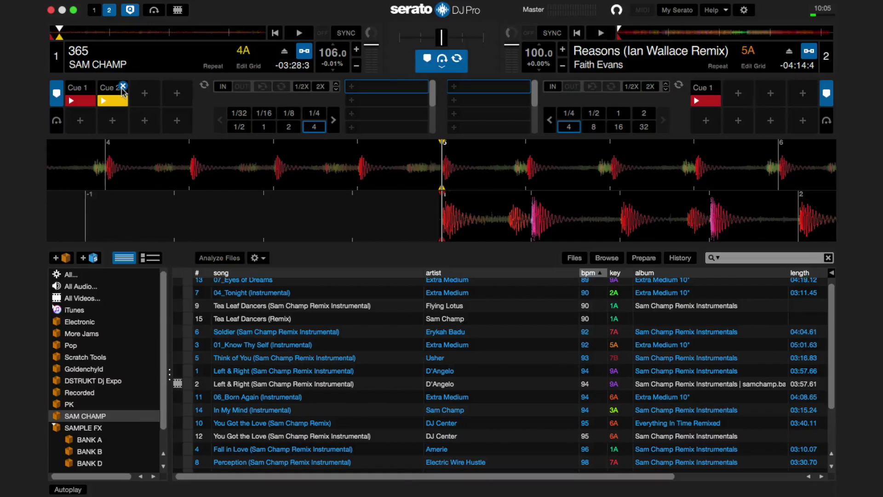
click(123, 87)
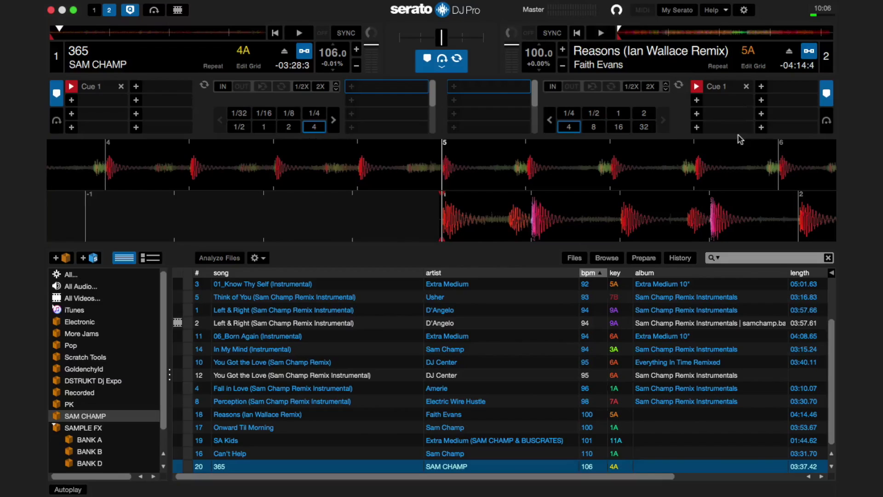
click(744, 10)
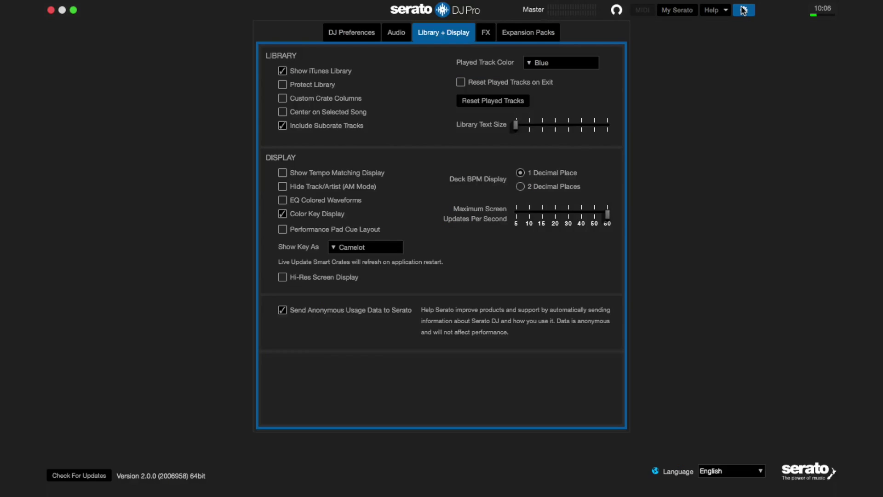
- Enable Performance Pad Cue Layout under Library + Display and close Setup
click(283, 230)
click(744, 10)
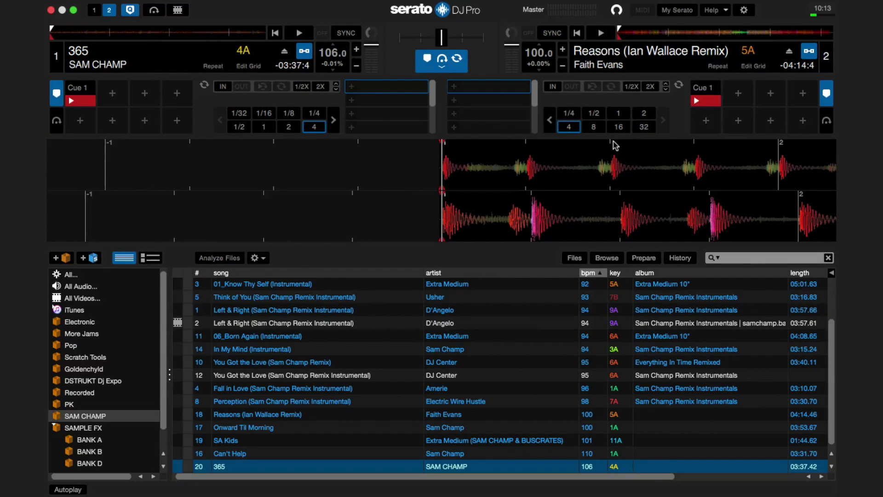
- Loop deck 2's playing Reasons with manual IN/OUT points, then set a new IN nudged by arrows
click(553, 88)
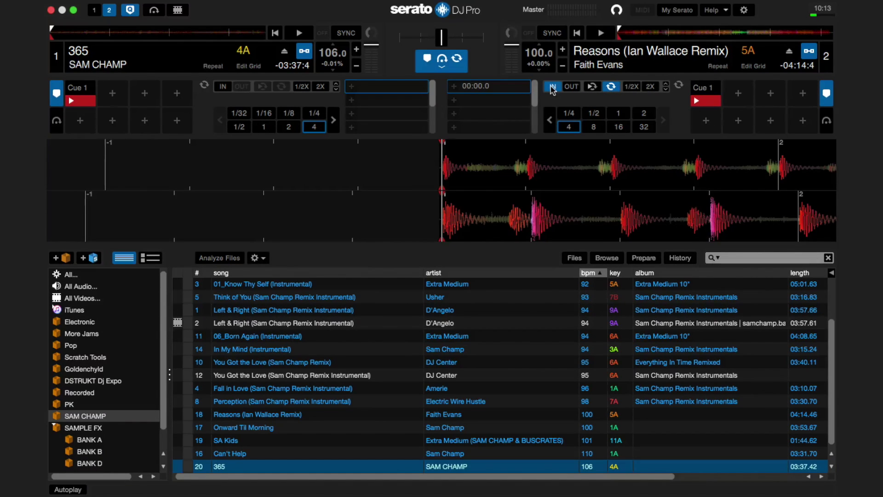
key(s)
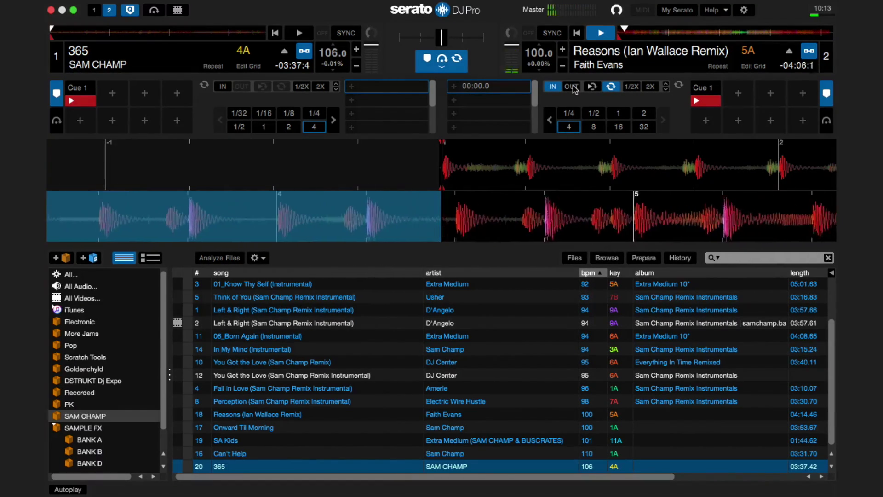
click(574, 87)
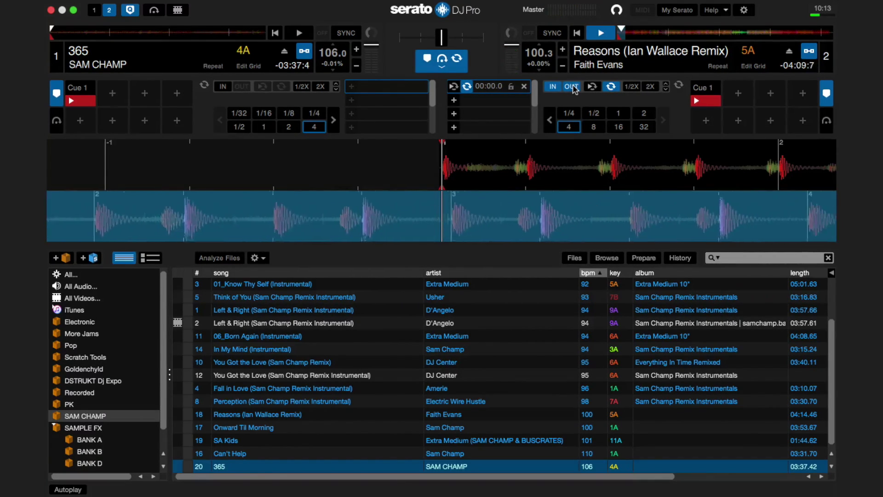
click(553, 88)
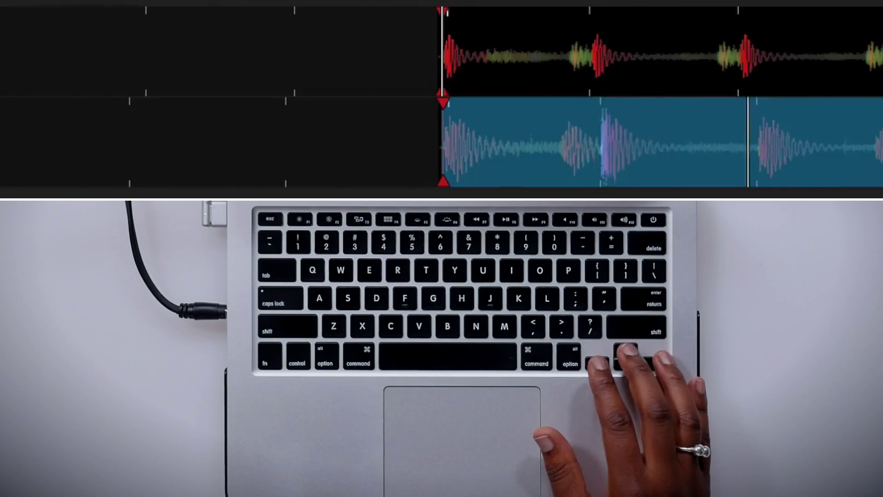
key(Left)
key(Right)
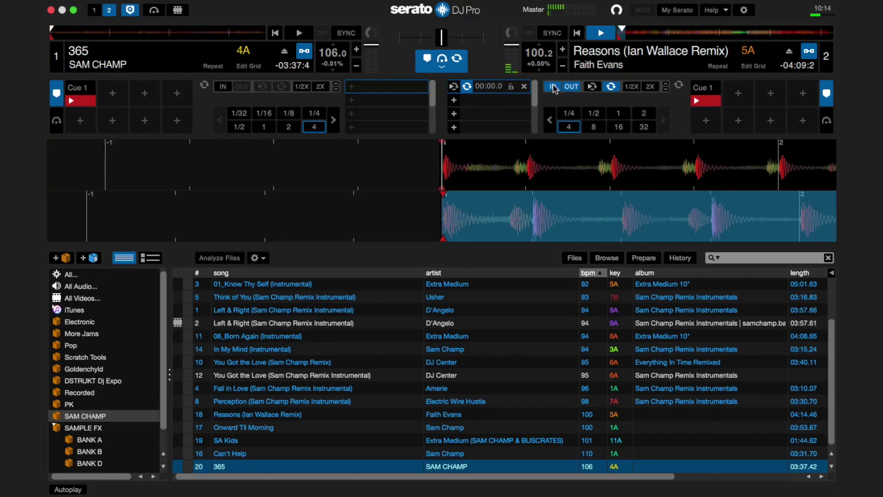
- Close deck 2's loop, name it 'Loop 1', recall it, and lock then unlock it
click(571, 87)
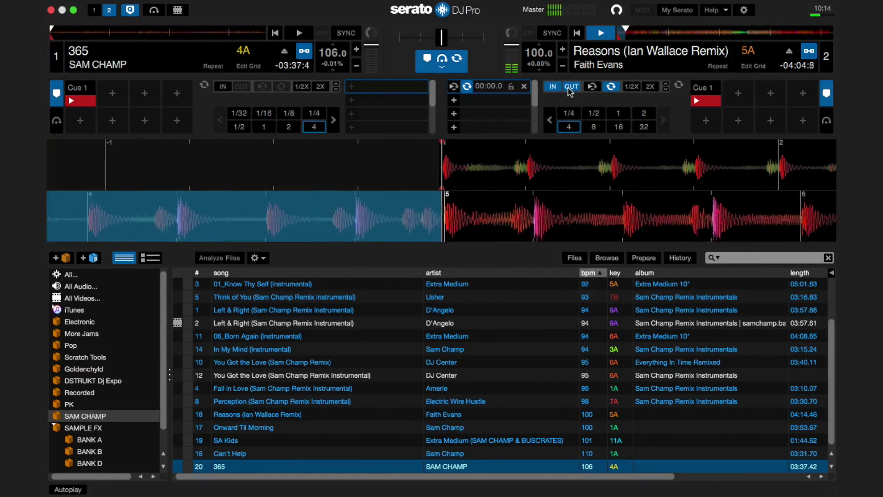
click(491, 89)
text(Loop 1)
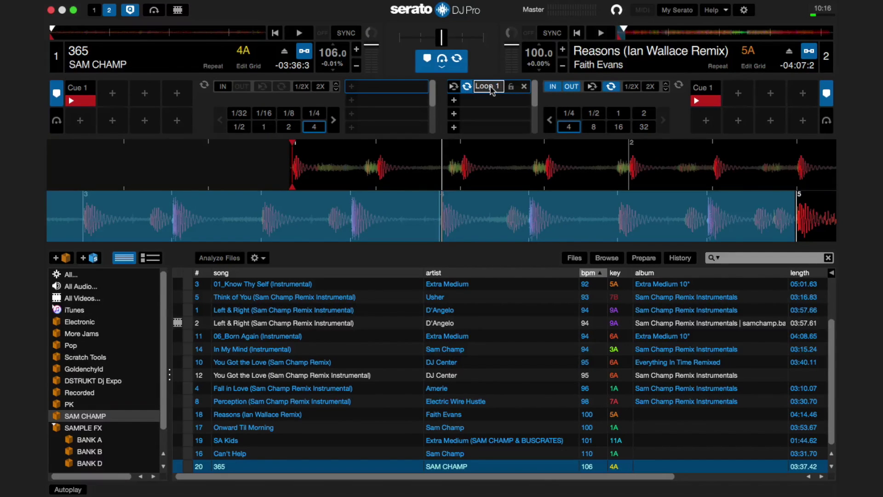
key(Return)
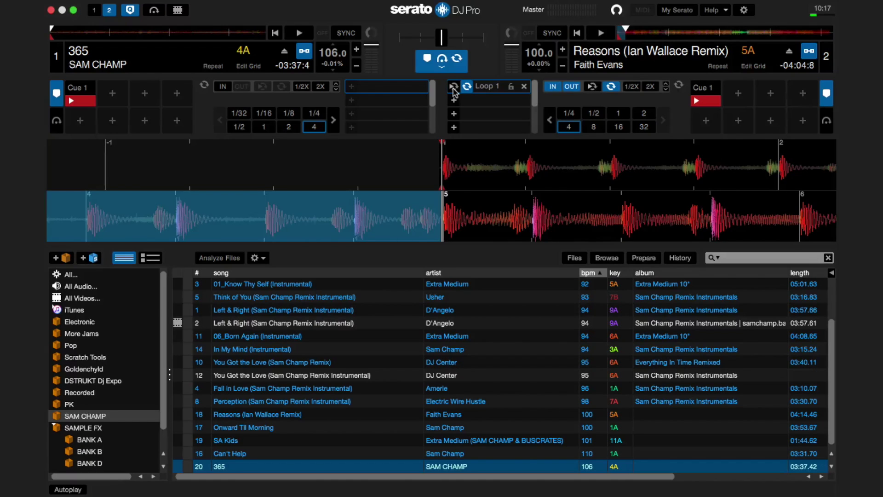
click(454, 91)
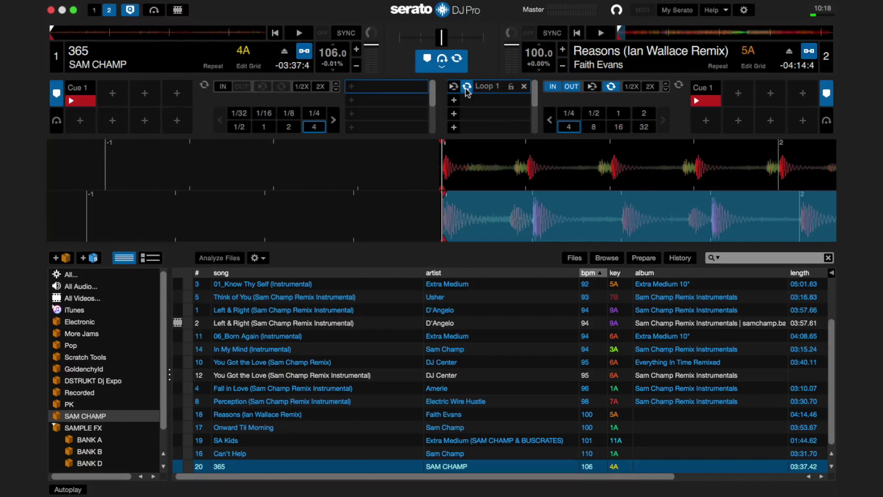
click(511, 88)
click(512, 91)
- Delete Loop 1, page deck 2's auto-loop sizes, and start a 4-beat auto loop
click(524, 87)
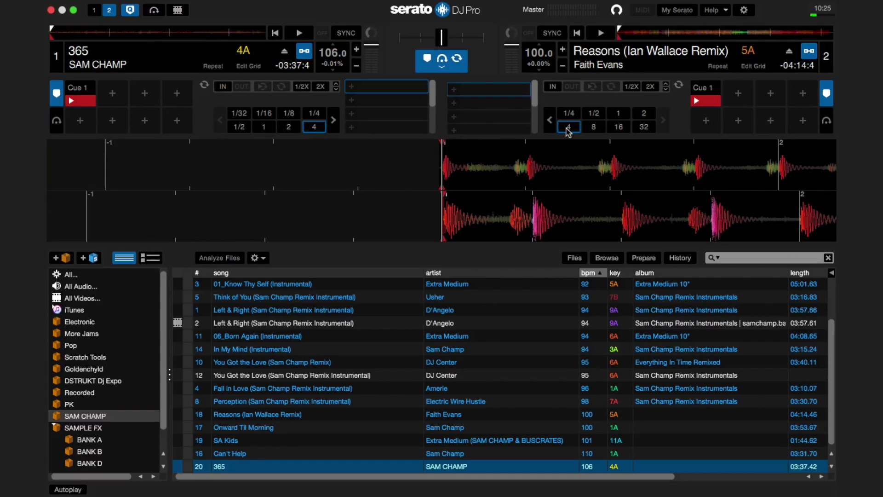
click(549, 120)
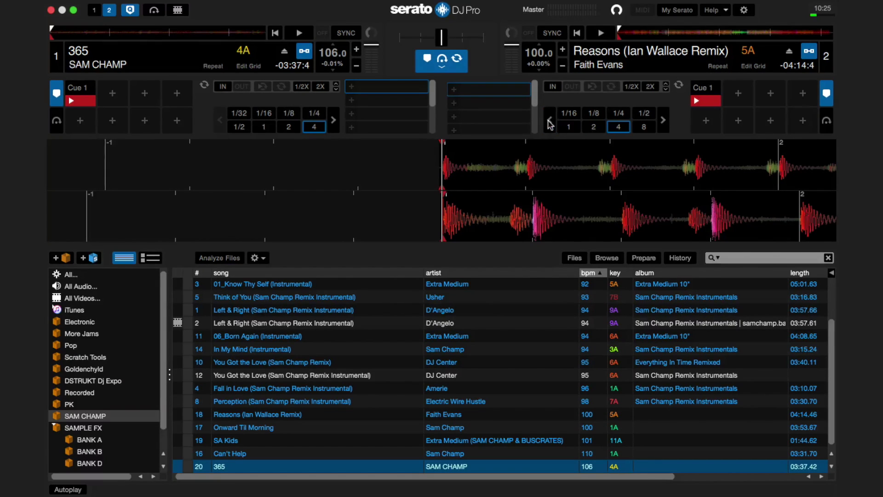
click(667, 124)
click(667, 124)
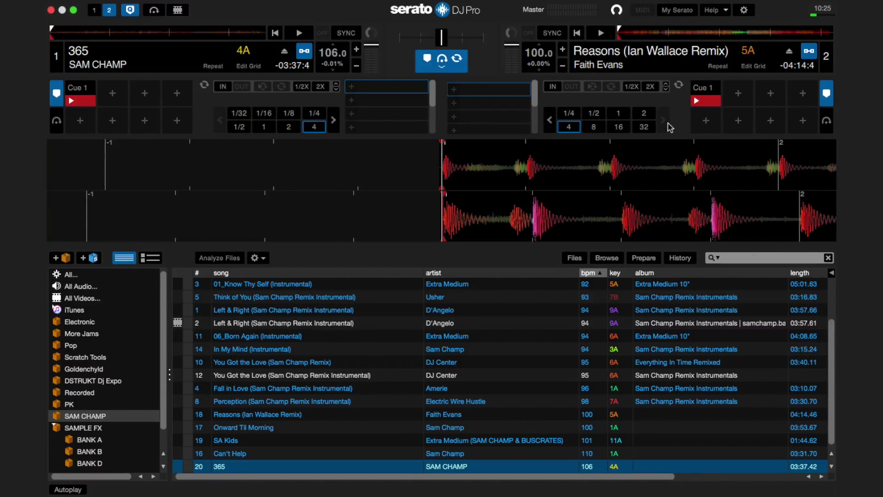
click(551, 121)
click(551, 121)
click(570, 128)
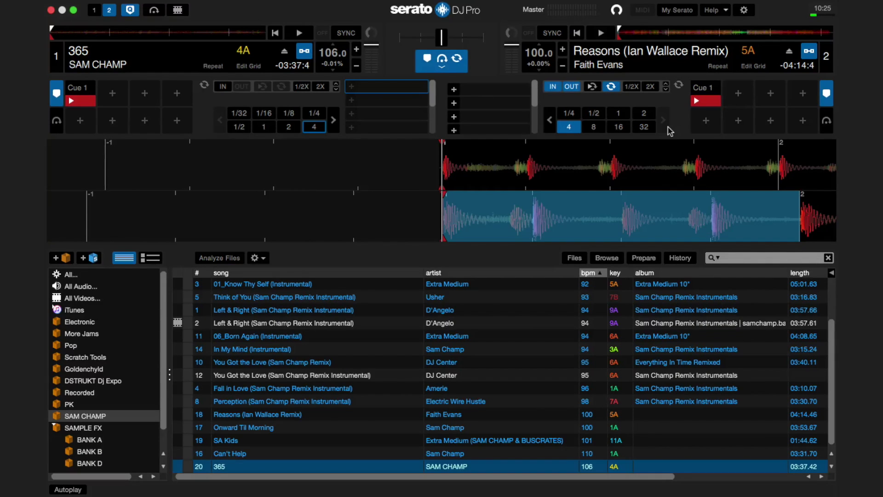
- Disable deck 2's loop, halve it twice with 1/2X, and add an empty 00:00.0 slot
click(612, 87)
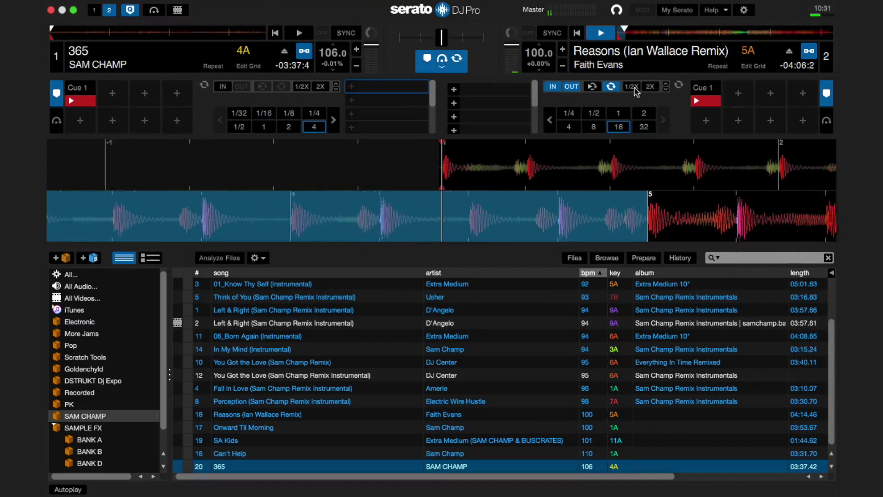
click(632, 87)
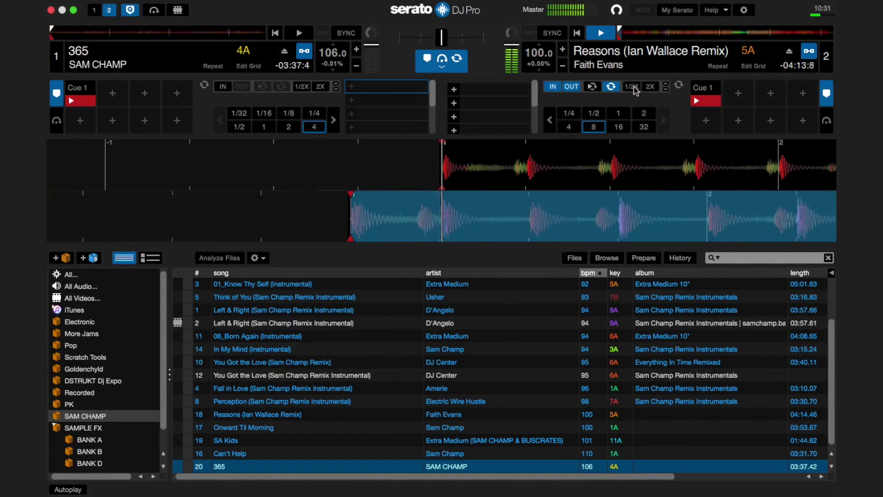
click(632, 87)
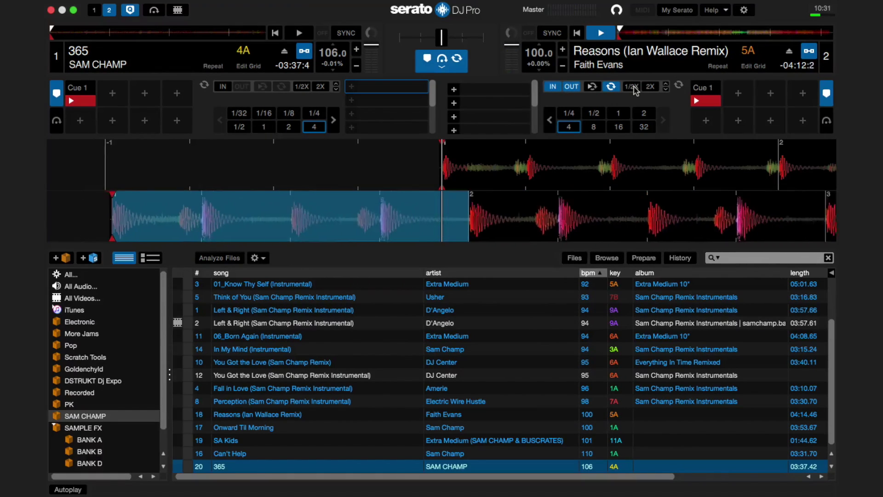
click(453, 89)
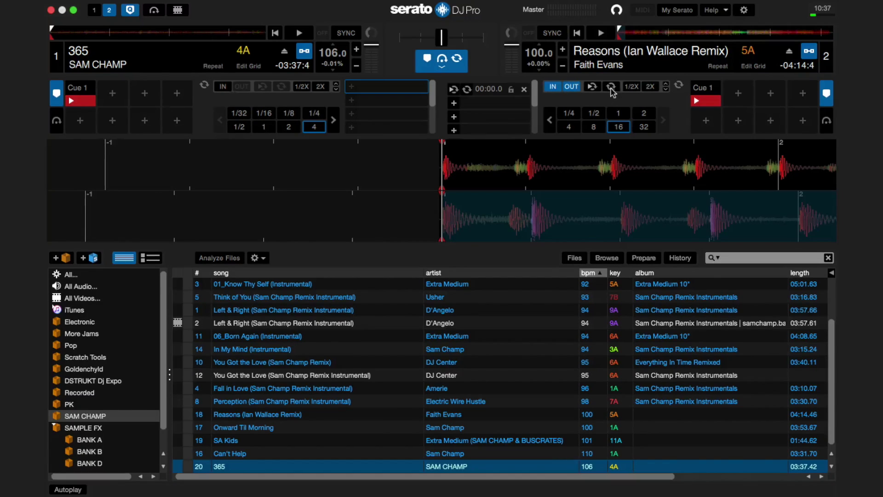
- Turn on Show Beat Jump Controls in Setup's DJ Preferences tab
click(744, 10)
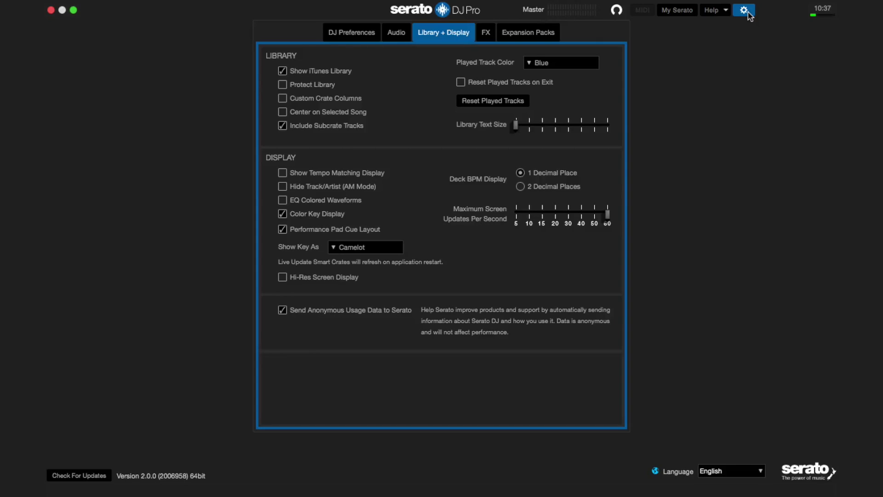
click(357, 36)
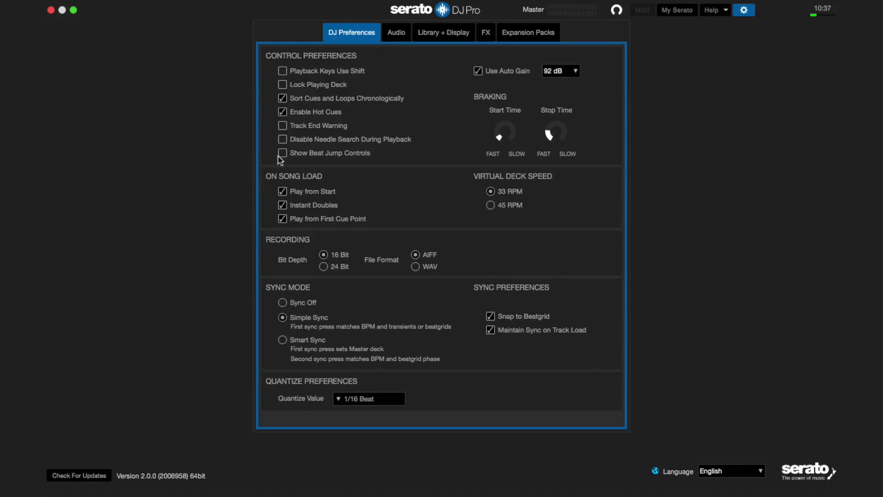
click(744, 11)
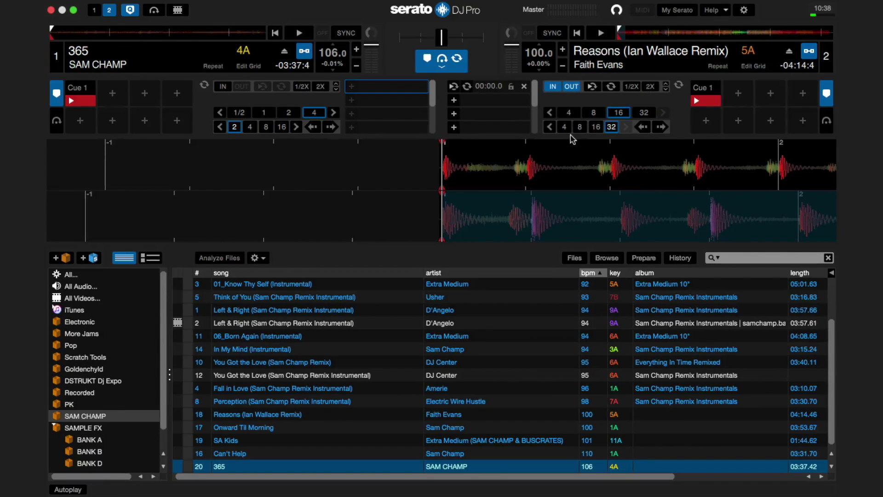
- Page deck 2's beat jump size row to bring 8 beats into view
click(550, 128)
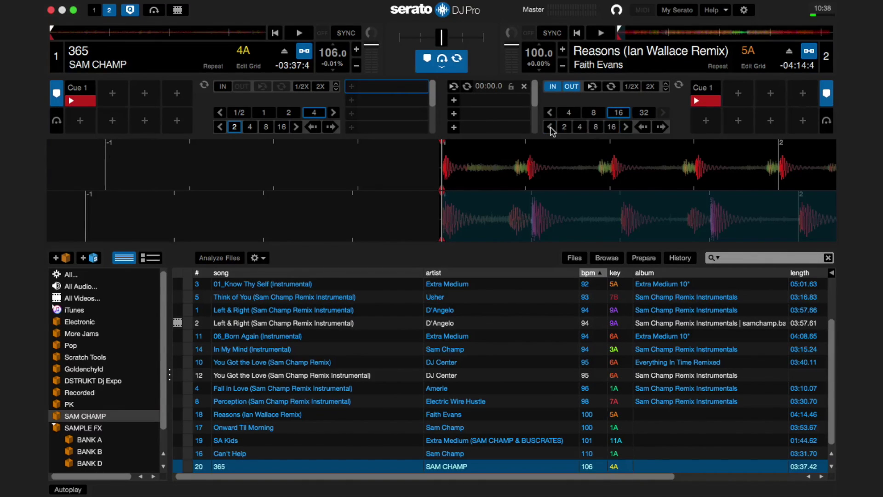
click(551, 127)
click(627, 127)
click(627, 128)
click(627, 128)
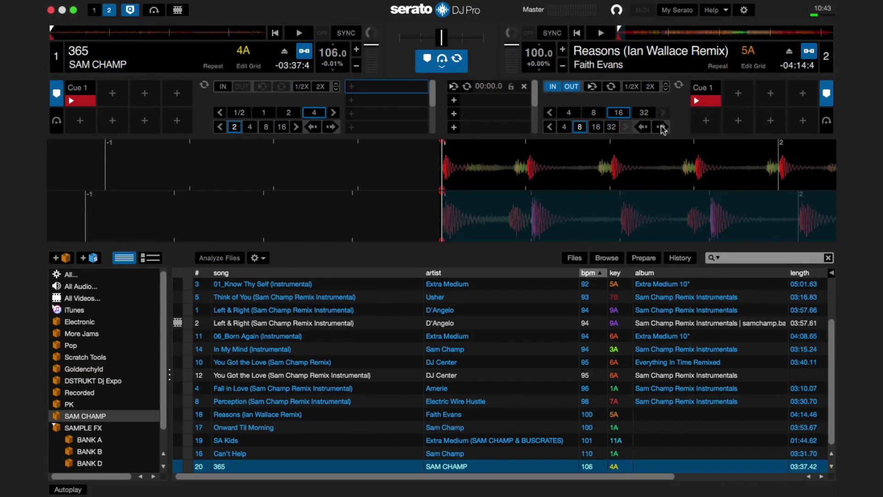
- Play deck 2 and beat-jump 8 beats forward once, then back three times
key(s)
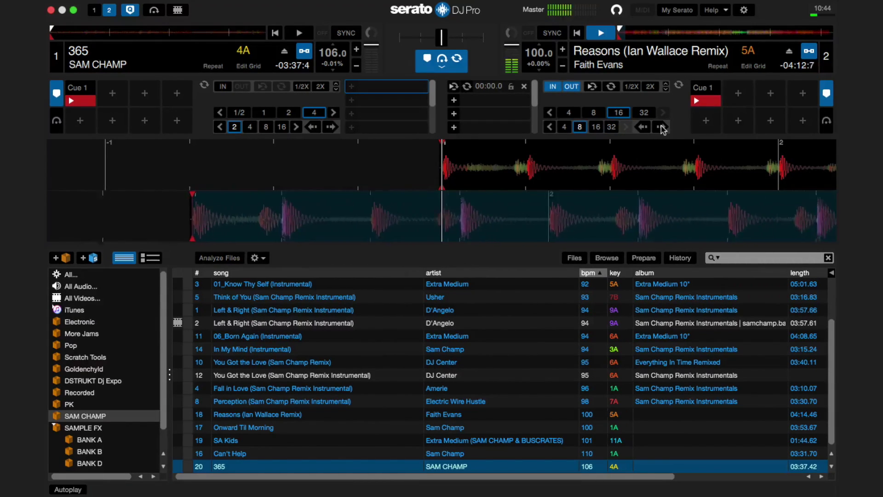
click(661, 127)
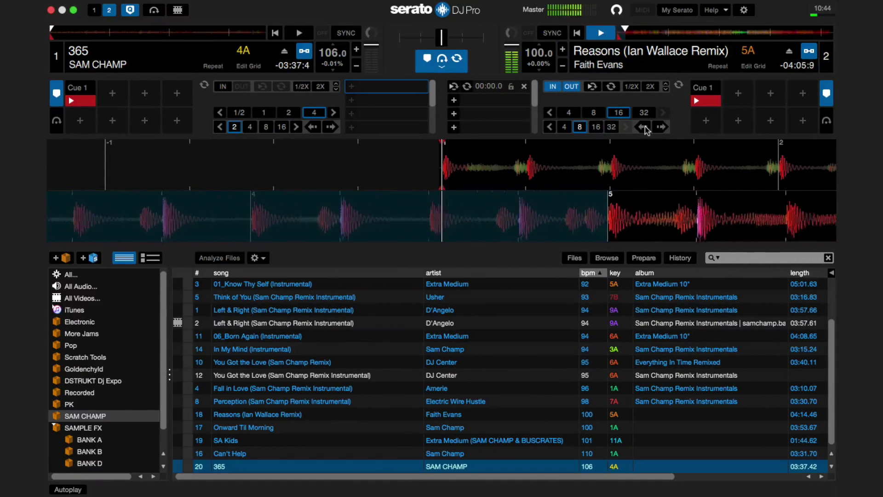
click(643, 127)
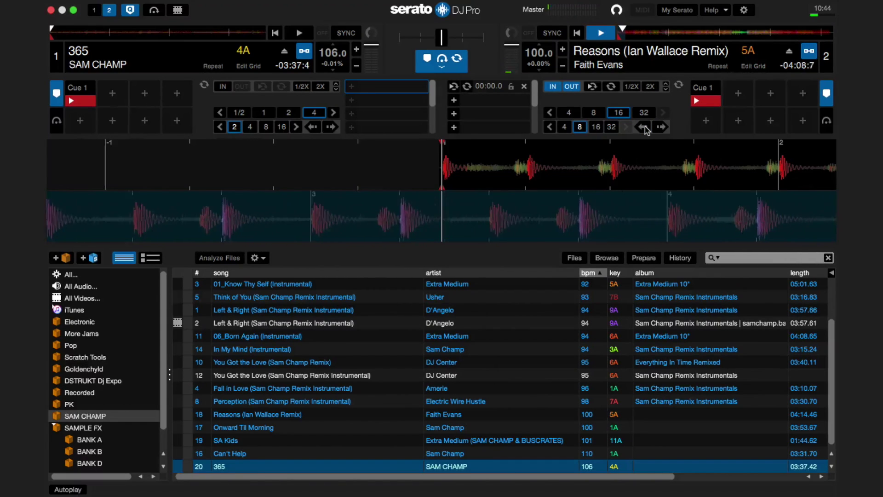
click(643, 127)
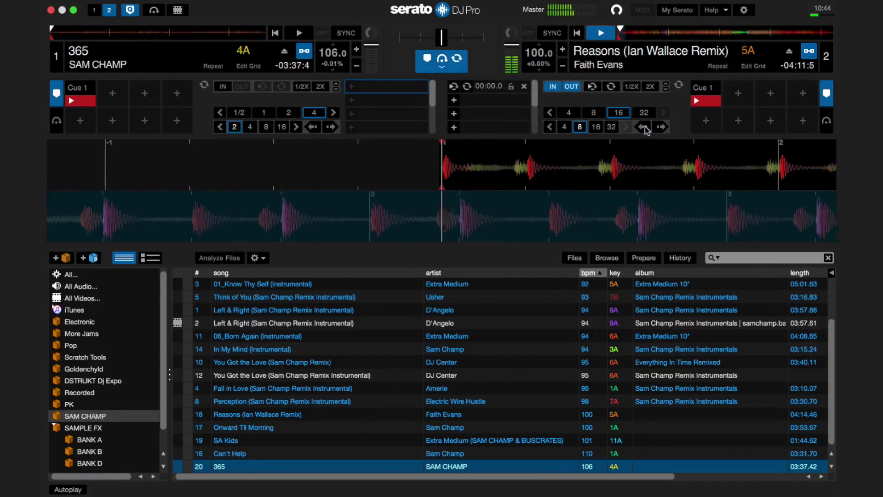
click(644, 128)
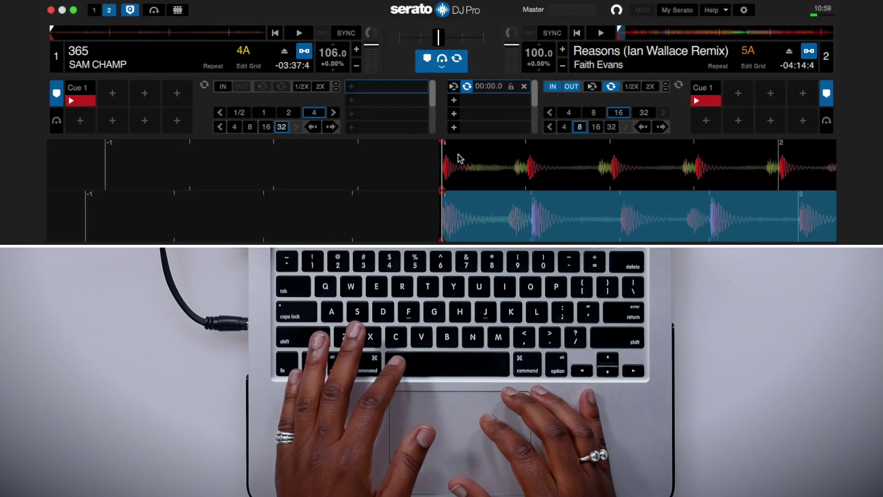
- Start 365 on deck 1, beat jump it ahead 32 beats, and fade the crossfader fully to deck 1
key(w)
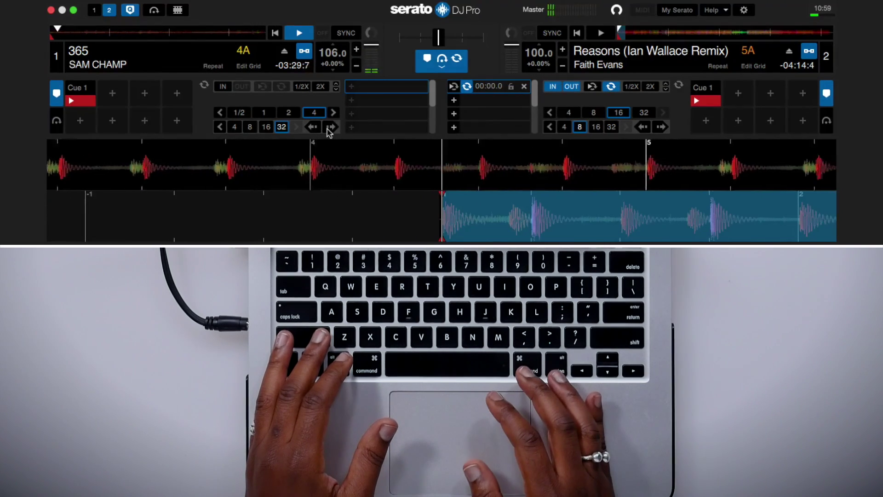
click(330, 127)
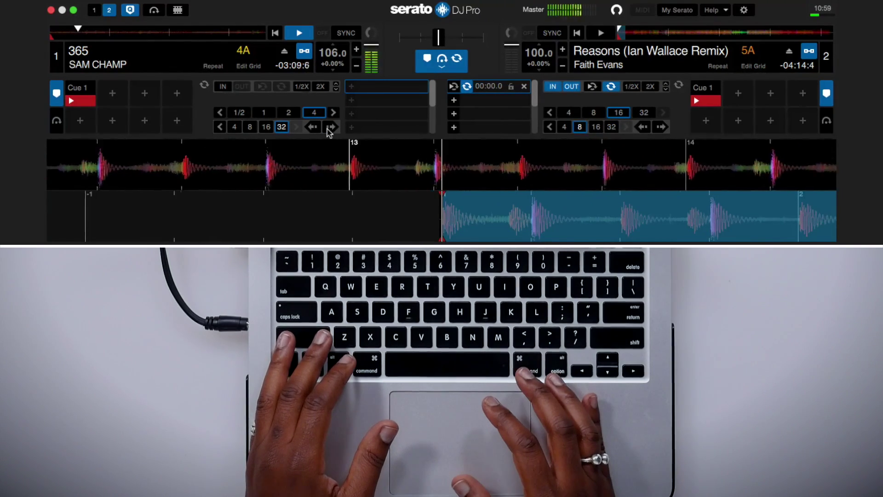
drag(438, 37, 378, 51)
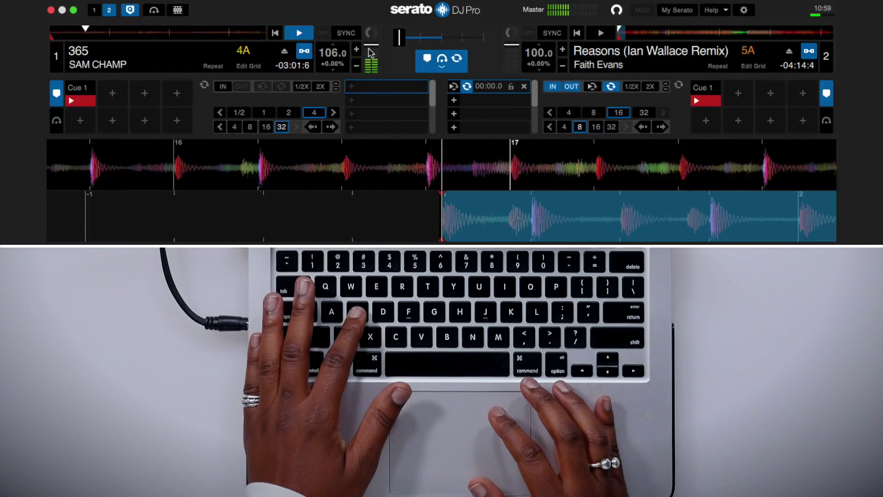
- Play Reasons on deck 2 synced at 106 BPM, blend it in, and retrigger its Cue 1 point twice
click(601, 33)
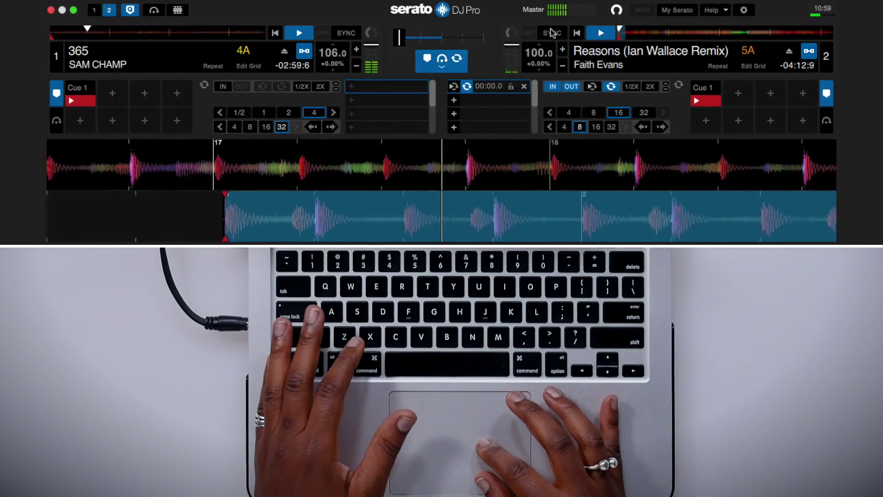
click(552, 32)
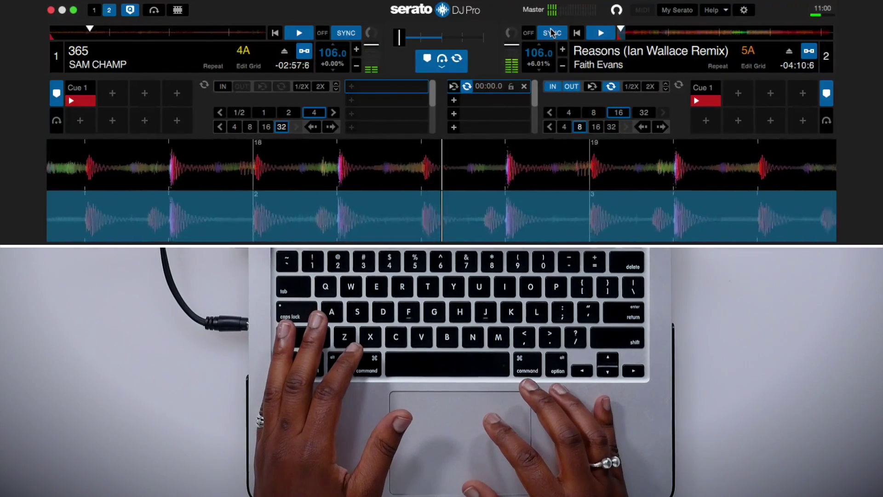
drag(401, 42, 534, 71)
key(6)
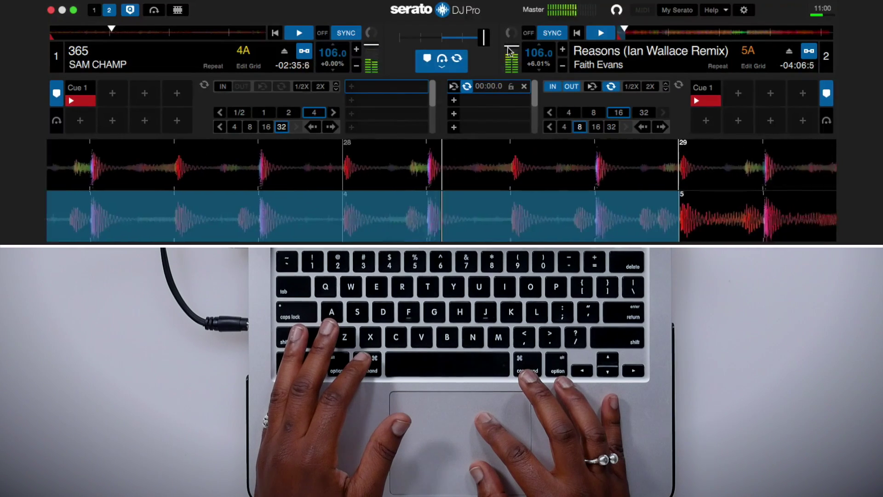
key(6)
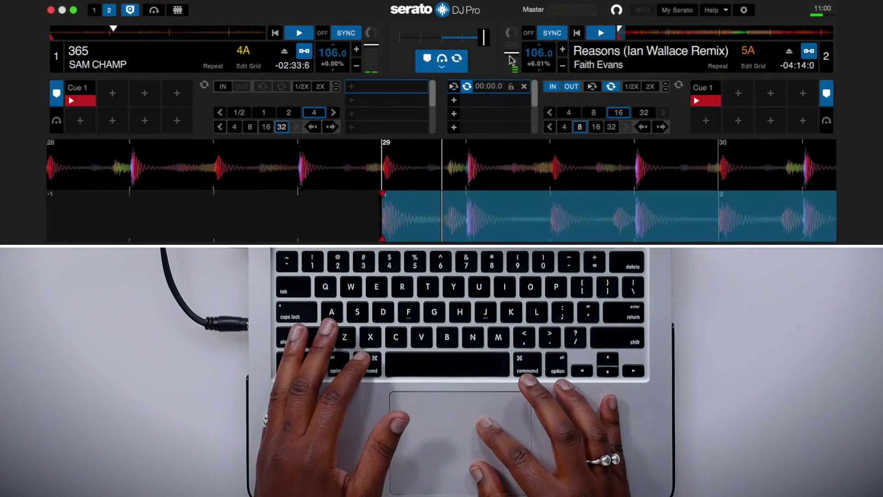